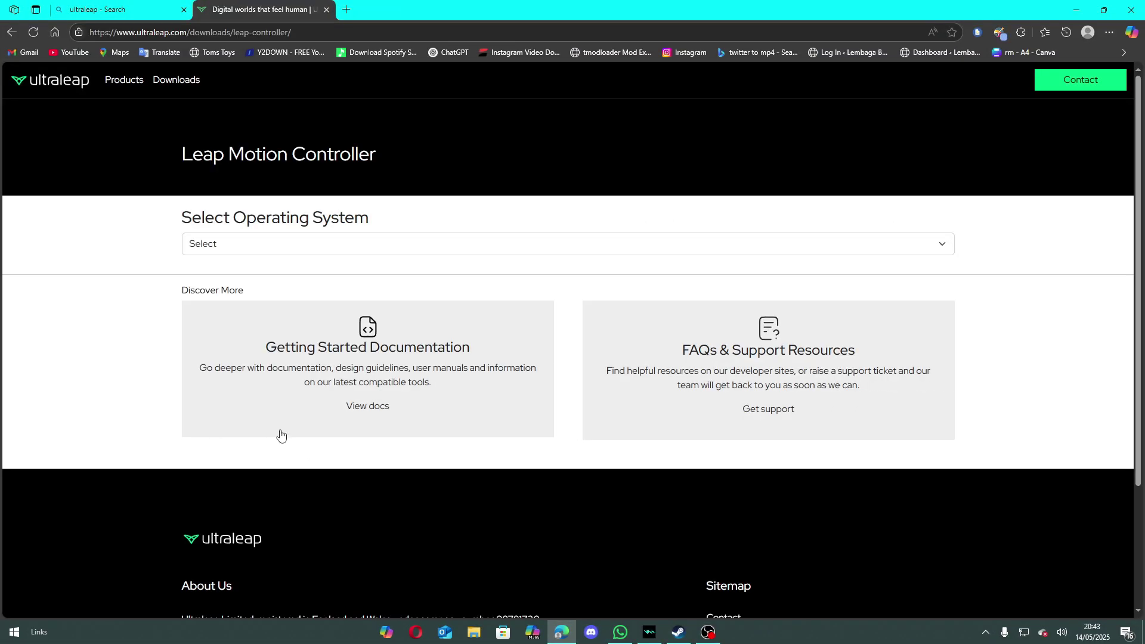
# - List the Windows Leap Motion downloads on the Ultraleap website
pyautogui.scroll(-2, 420, 280)
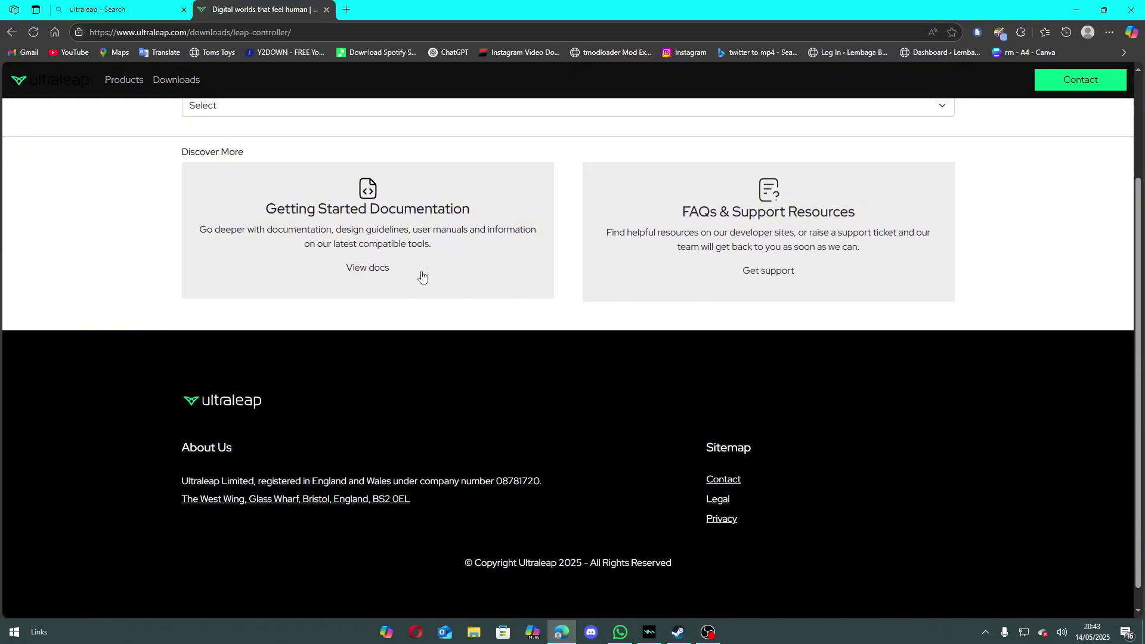
pyautogui.scroll(2, 421, 276)
pyautogui.click(415, 249)
pyautogui.click(330, 283)
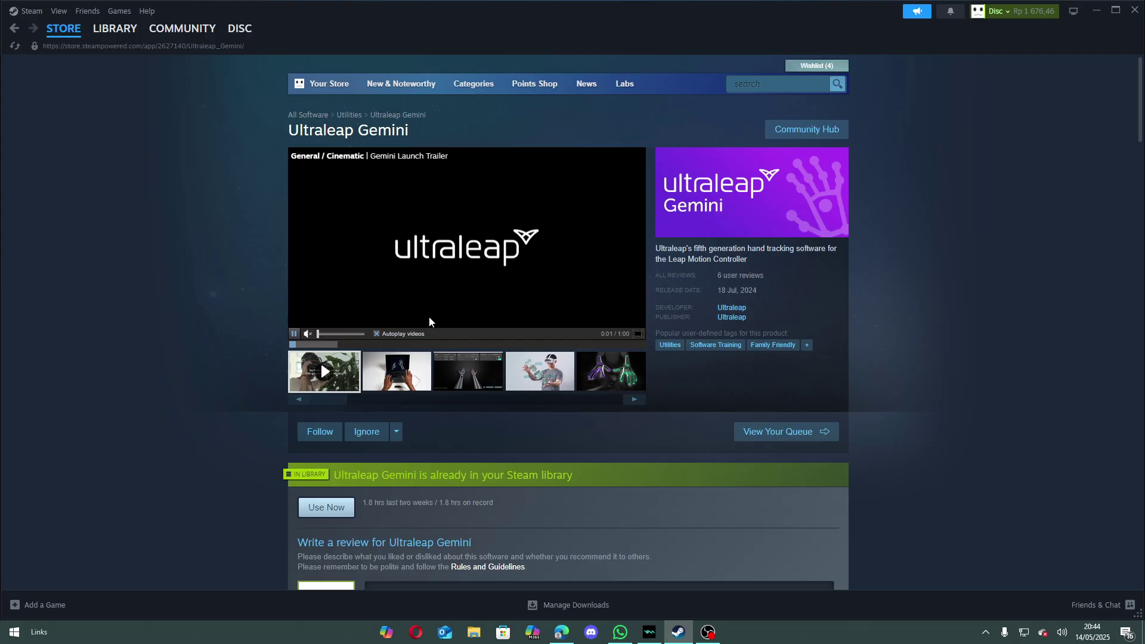
pyautogui.scroll(-8, 637, 352)
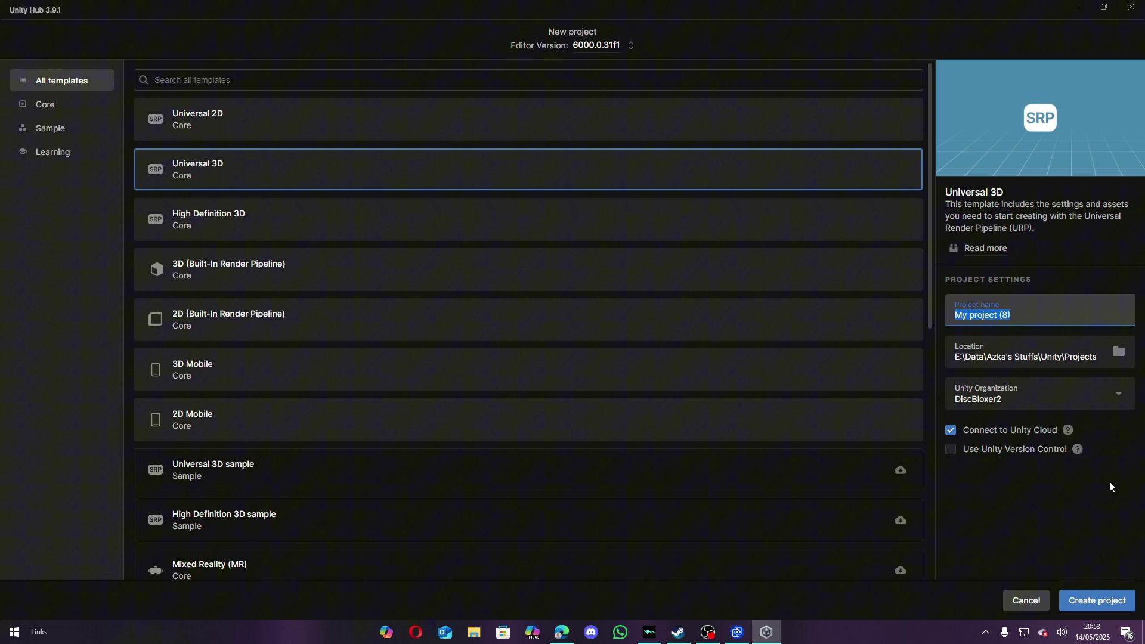
# - Create a 3D (Built-In Render Pipeline) Unity project named 'Leap Motion Sample'
pyautogui.write('Leap Motion Sample')
pyautogui.click(304, 269)
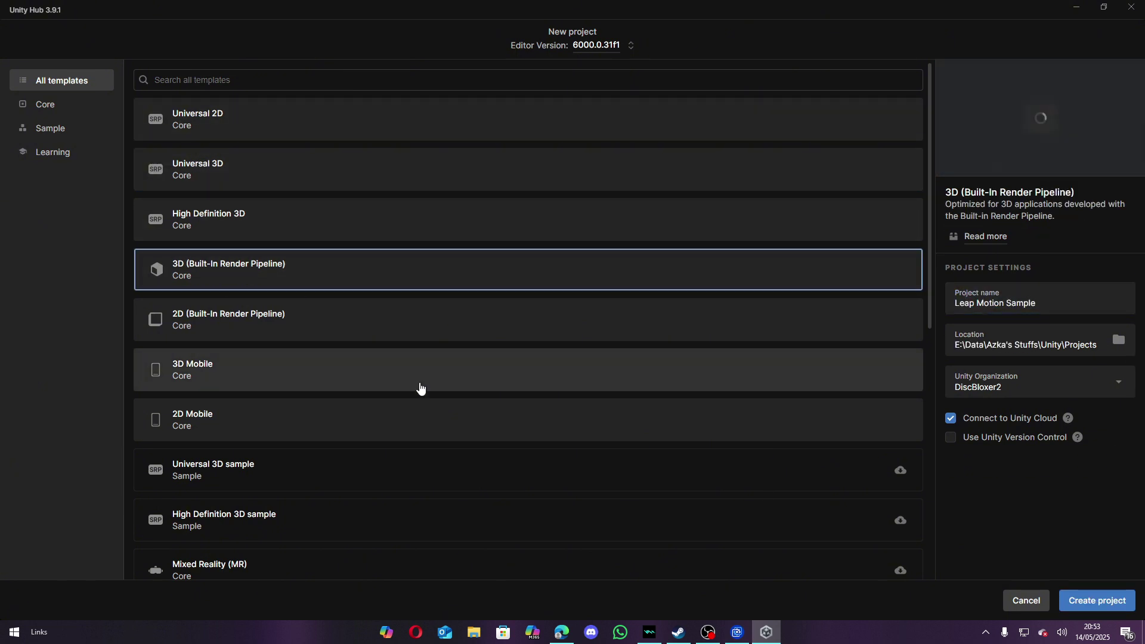
pyautogui.click(1097, 600)
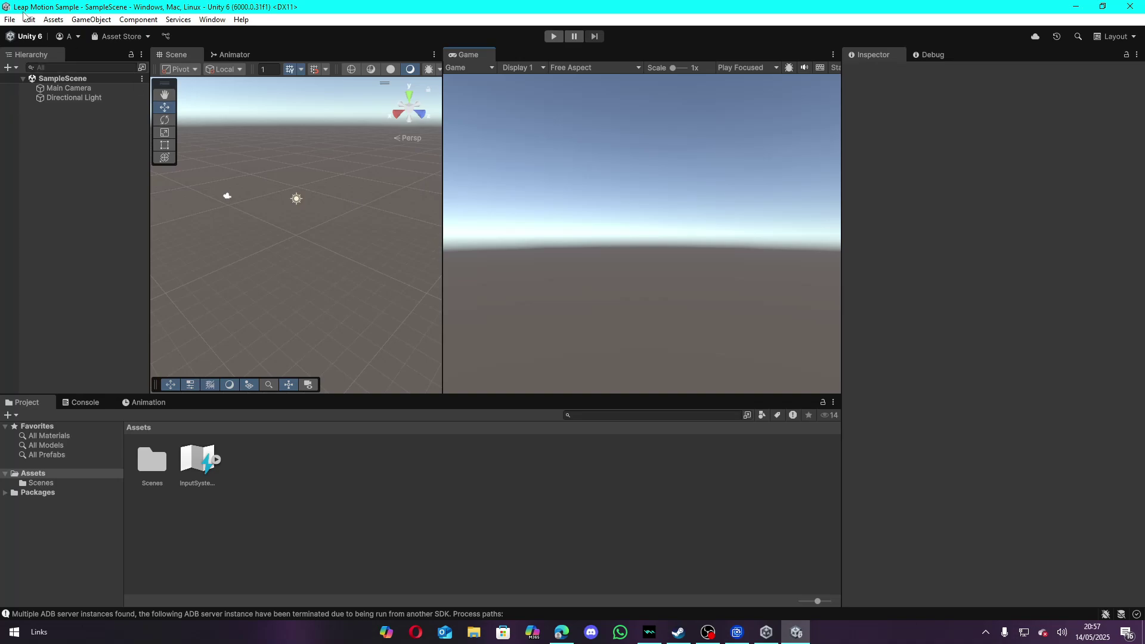
pyautogui.click(27, 19)
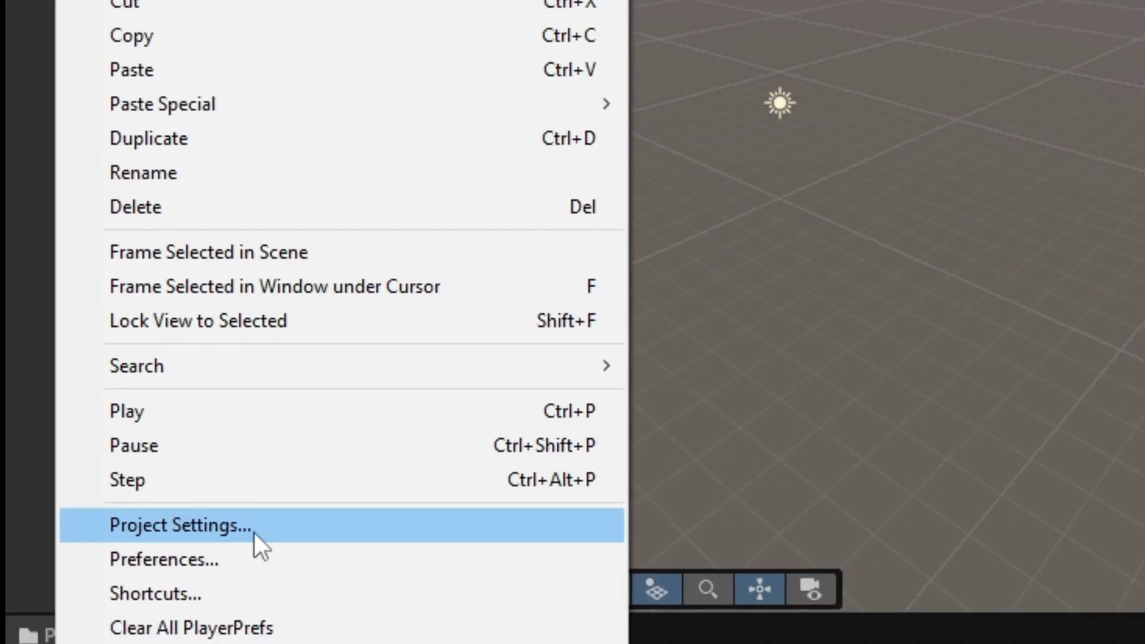
pyautogui.click(254, 532)
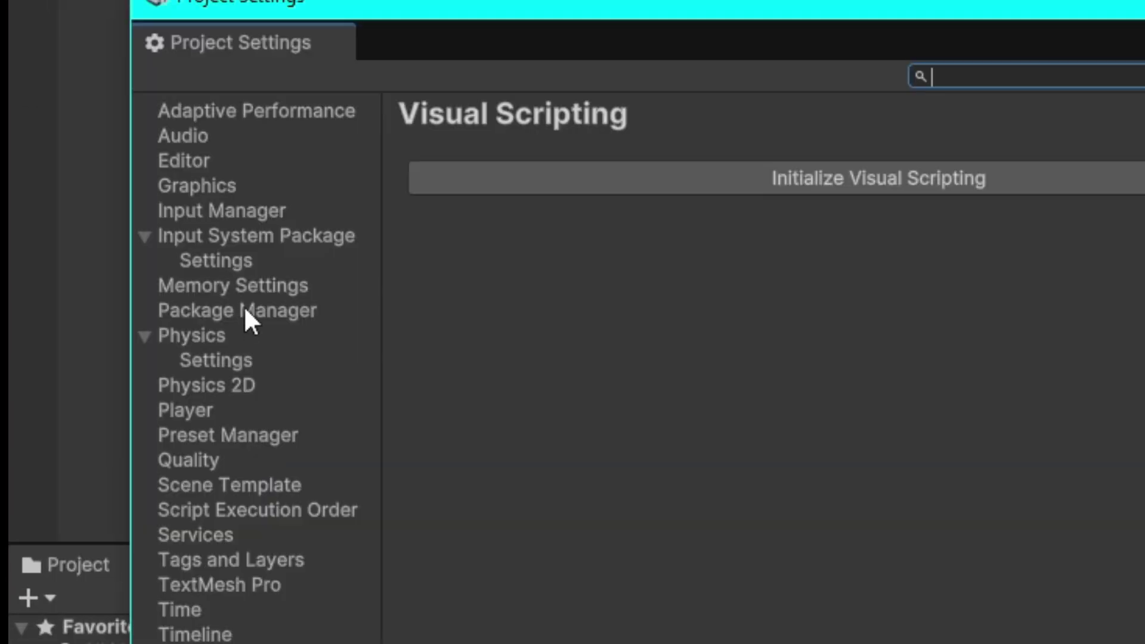
pyautogui.click(245, 309)
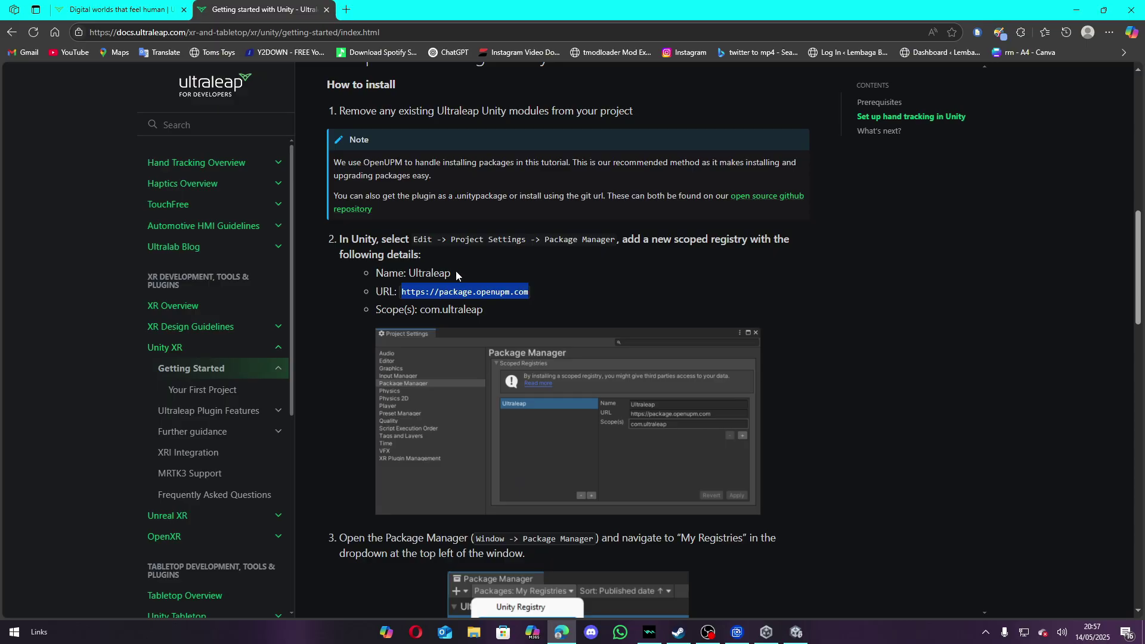
pyautogui.doubleClick(398, 273)
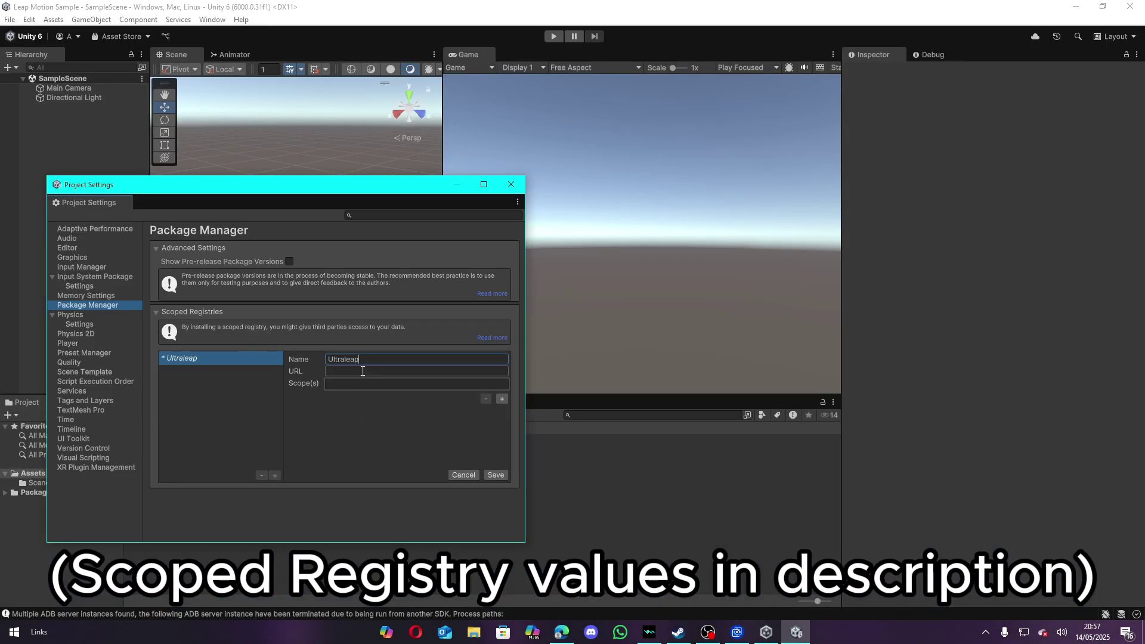
pyautogui.hotkey('alt', 'Tab')
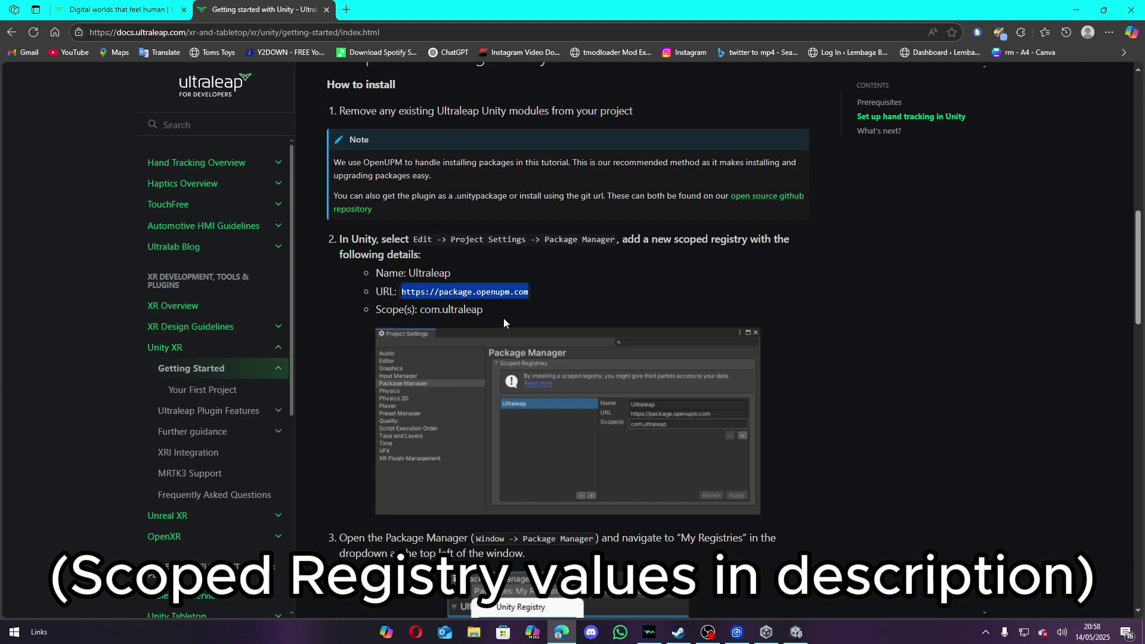
pyautogui.doubleClick(452, 309)
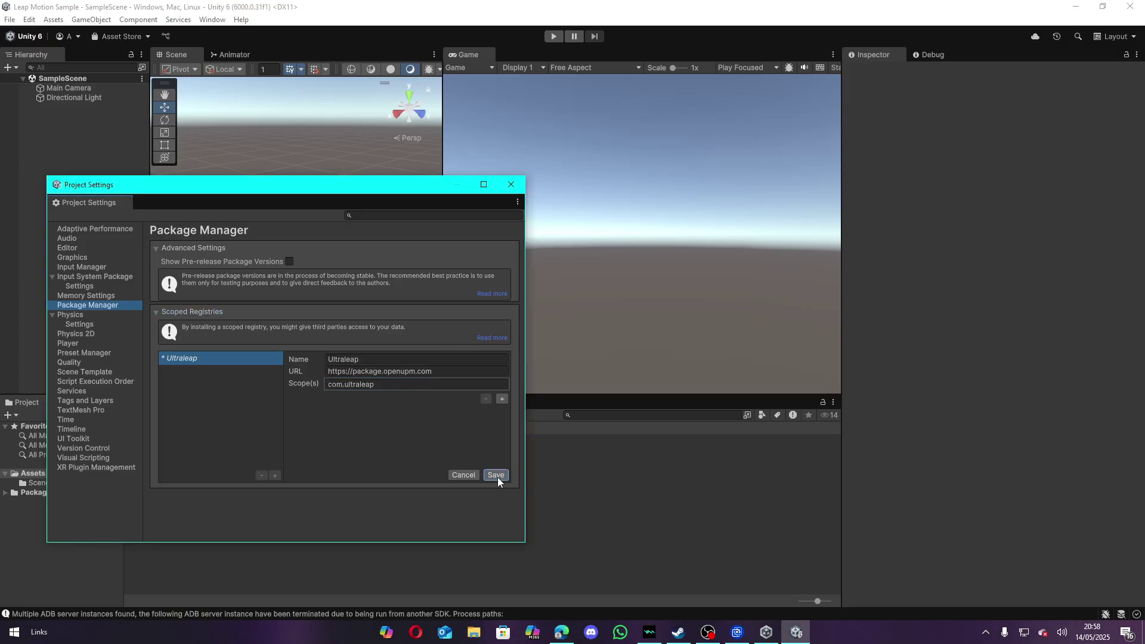
pyautogui.click(497, 476)
# - Install Ultraleap Tracking 7.2.0 from My Registries in the Package Manager
pyautogui.click(512, 185)
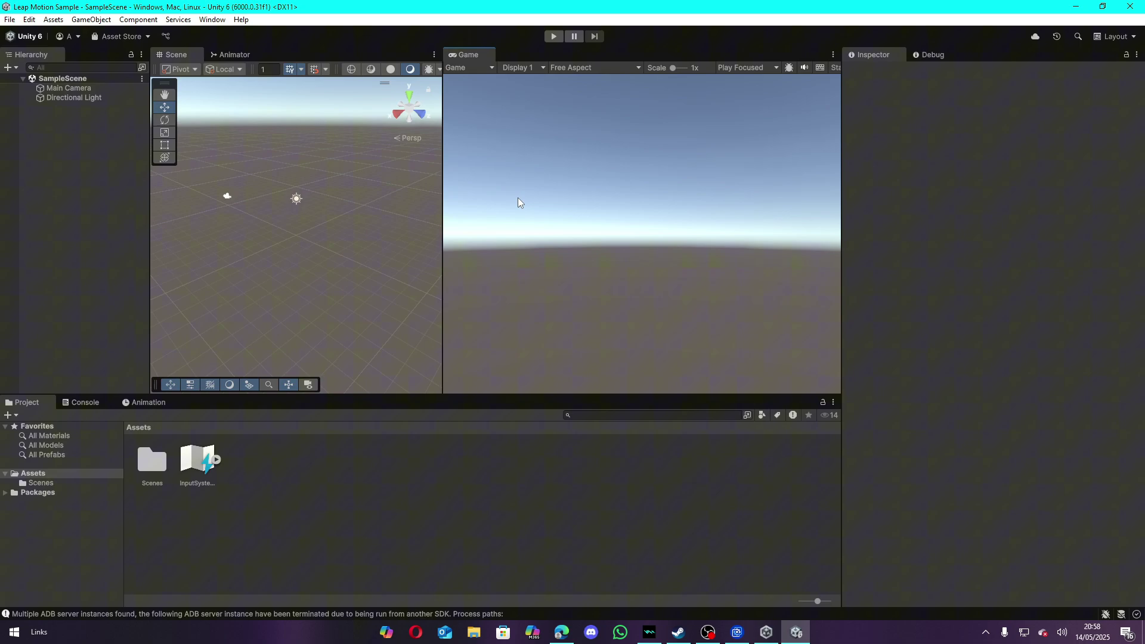
pyautogui.click(212, 20)
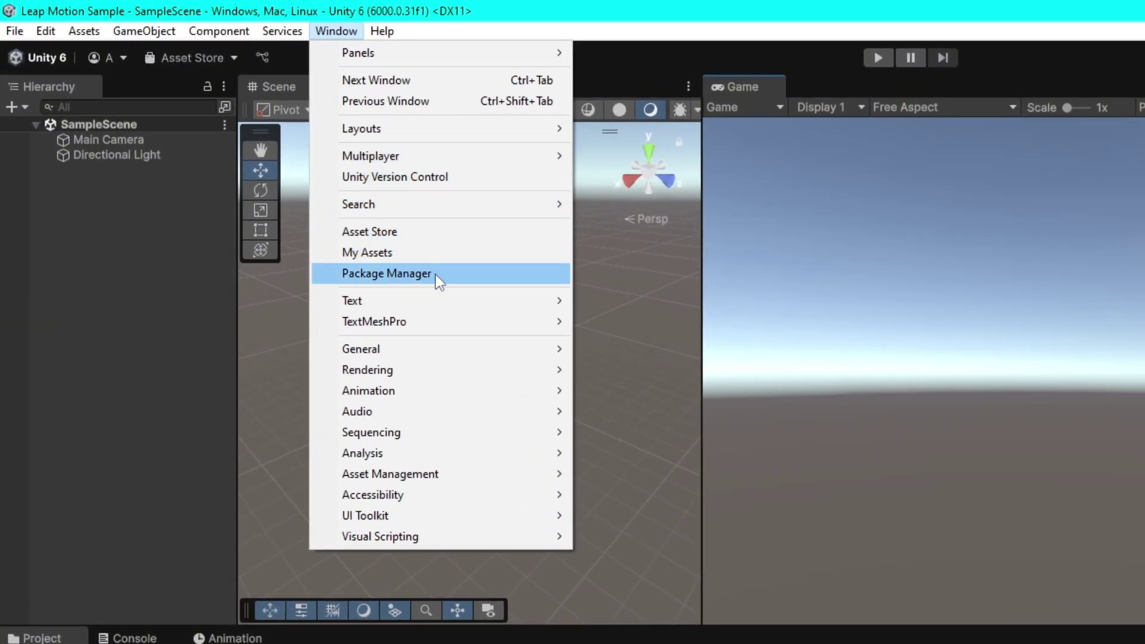
pyautogui.click(435, 274)
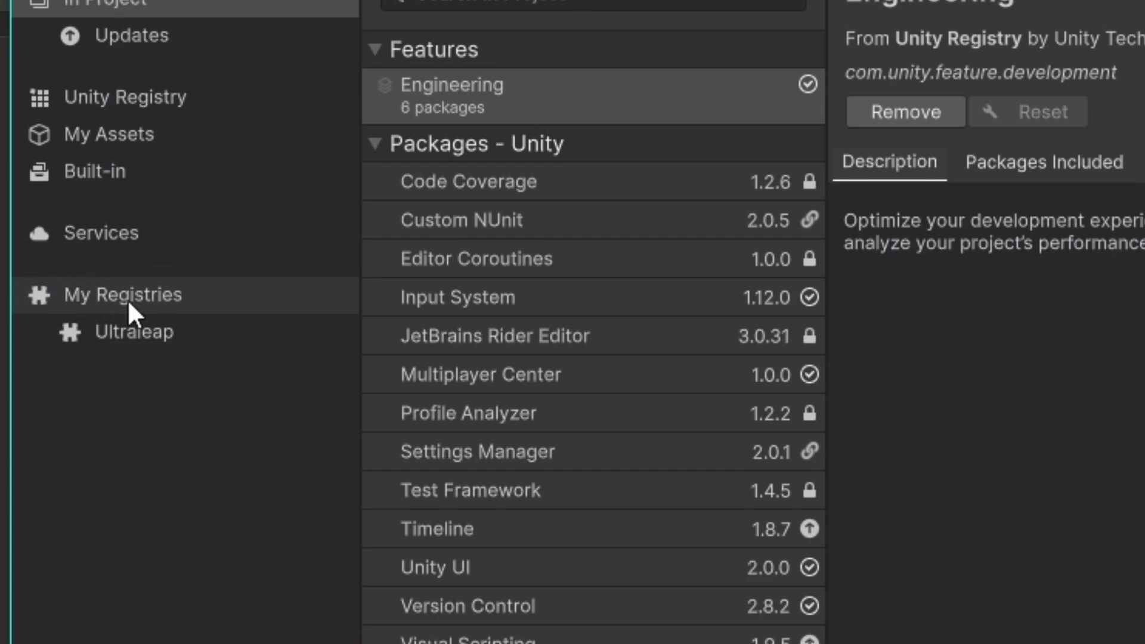
pyautogui.click(134, 295)
pyautogui.click(480, 126)
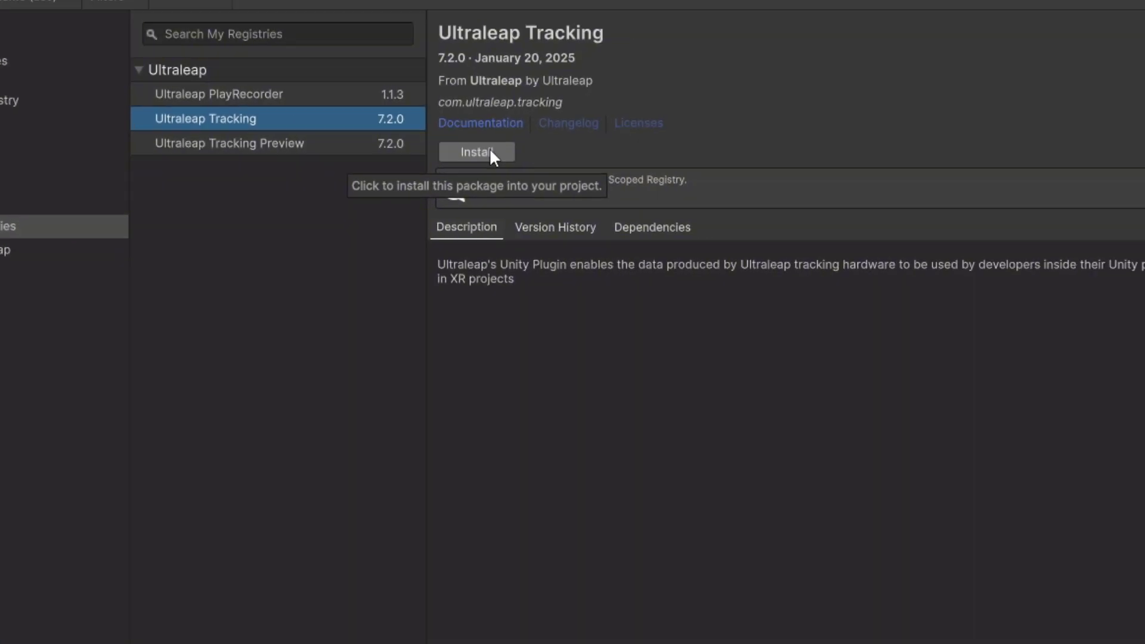
pyautogui.click(906, 178)
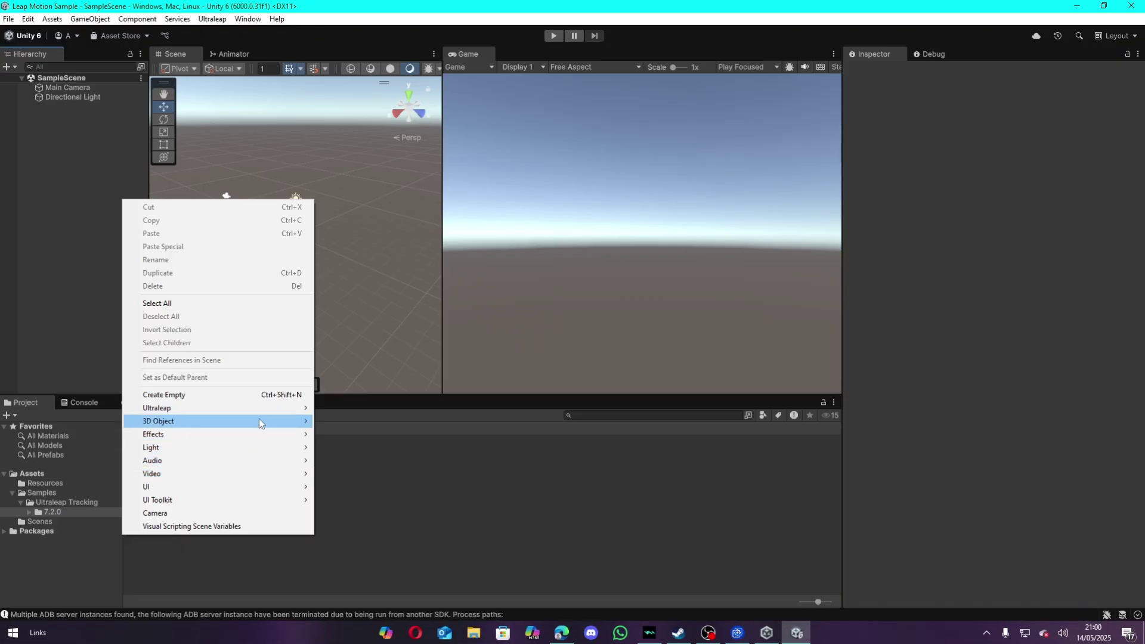
# - Add a Text - TextMeshPro object to the scene and import the TMP Essentials
pyautogui.moveTo(259, 418)
pyautogui.click(370, 504)
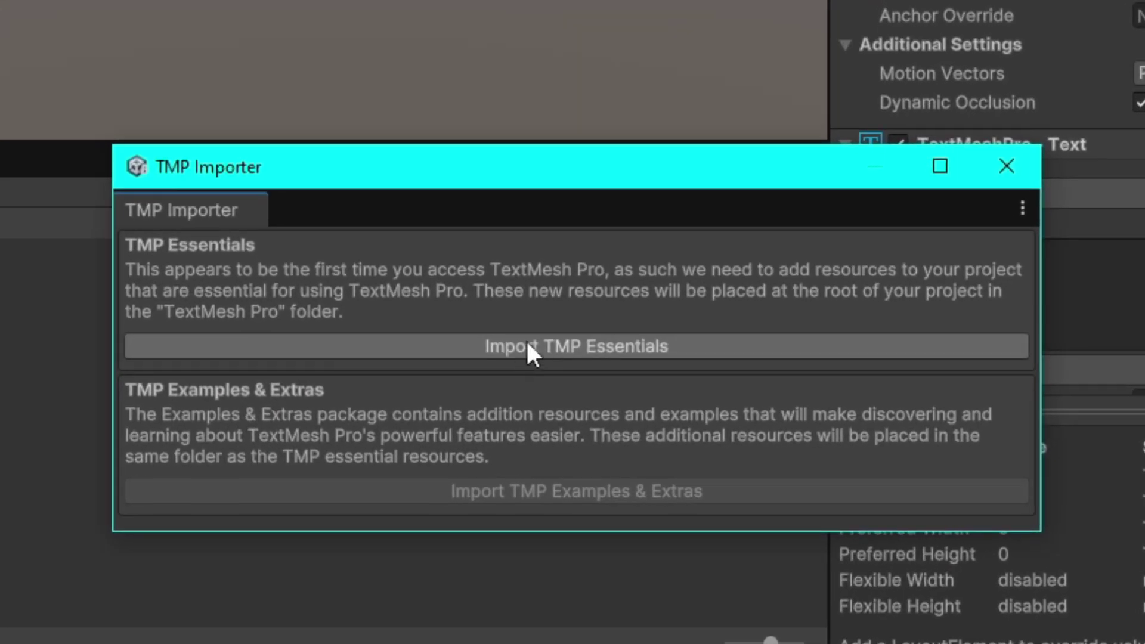
pyautogui.click(528, 339)
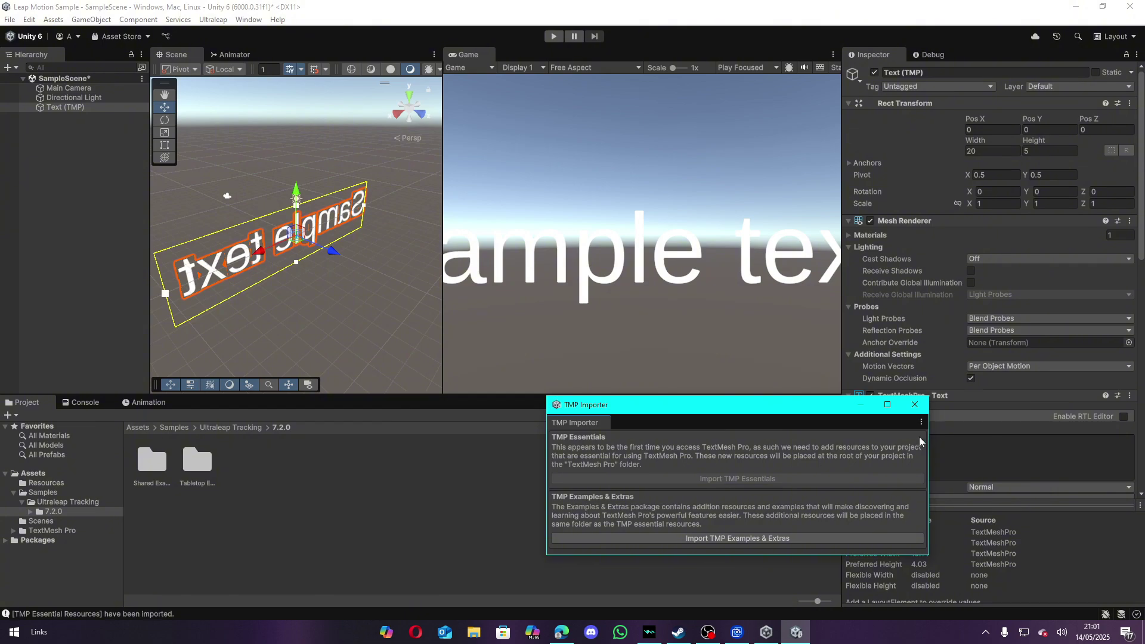
pyautogui.click(915, 405)
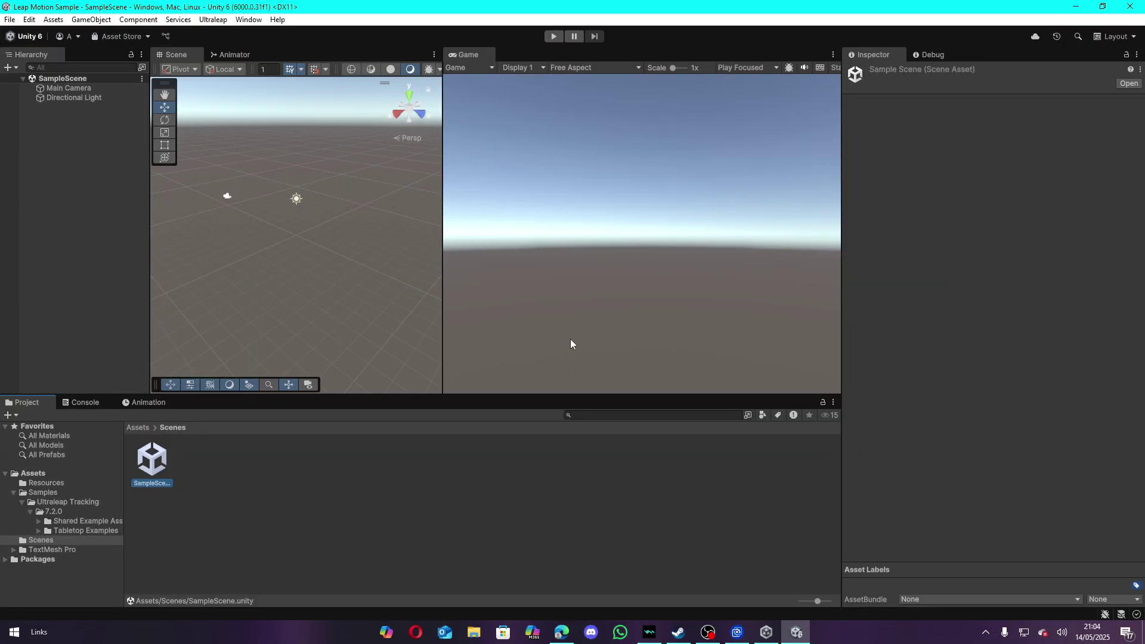
# - Add an Ultraleap Service Provider (Desktop) to the scene
pyautogui.rightClick(71, 149)
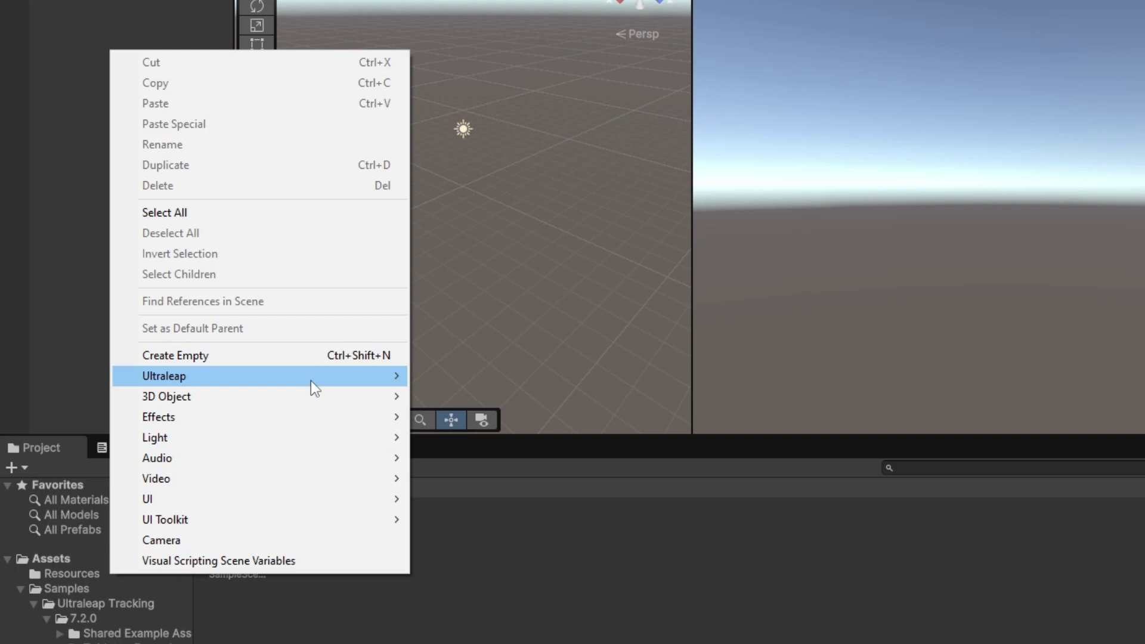
pyautogui.moveTo(310, 380)
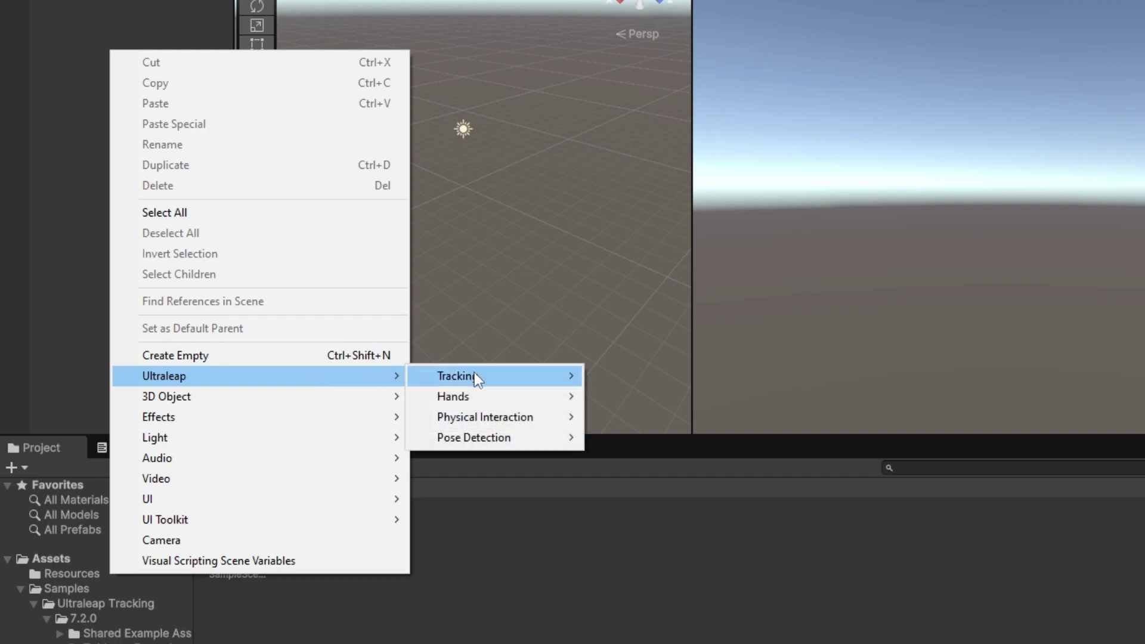
pyautogui.moveTo(474, 374)
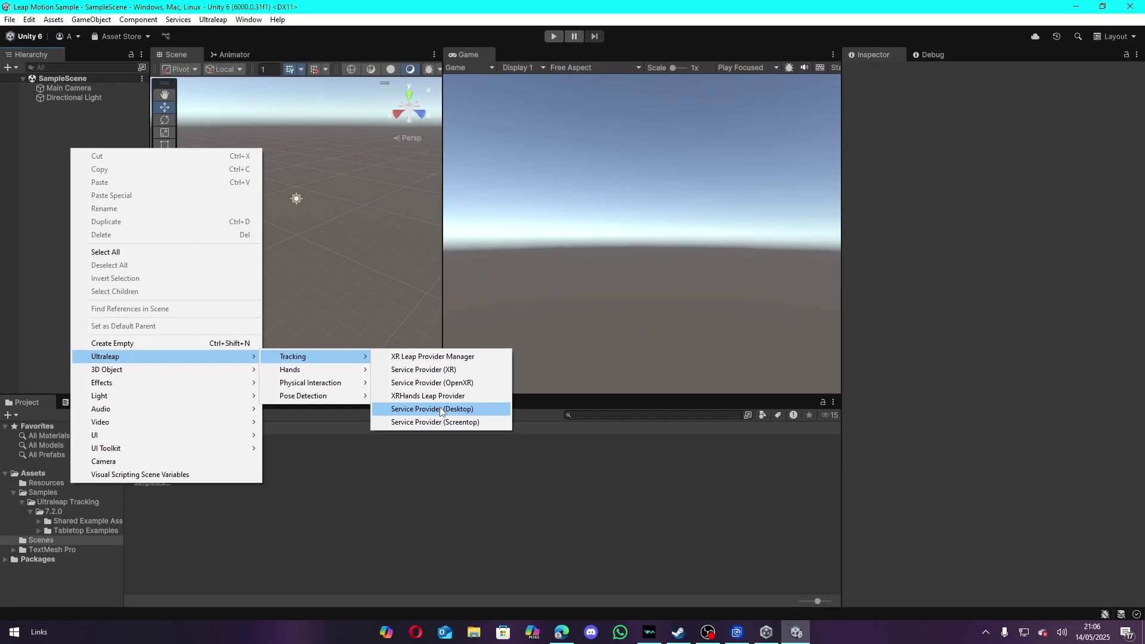
pyautogui.click(441, 404)
# - Add Ultraleap Capsule Hands to the scene
pyautogui.rightClick(62, 220)
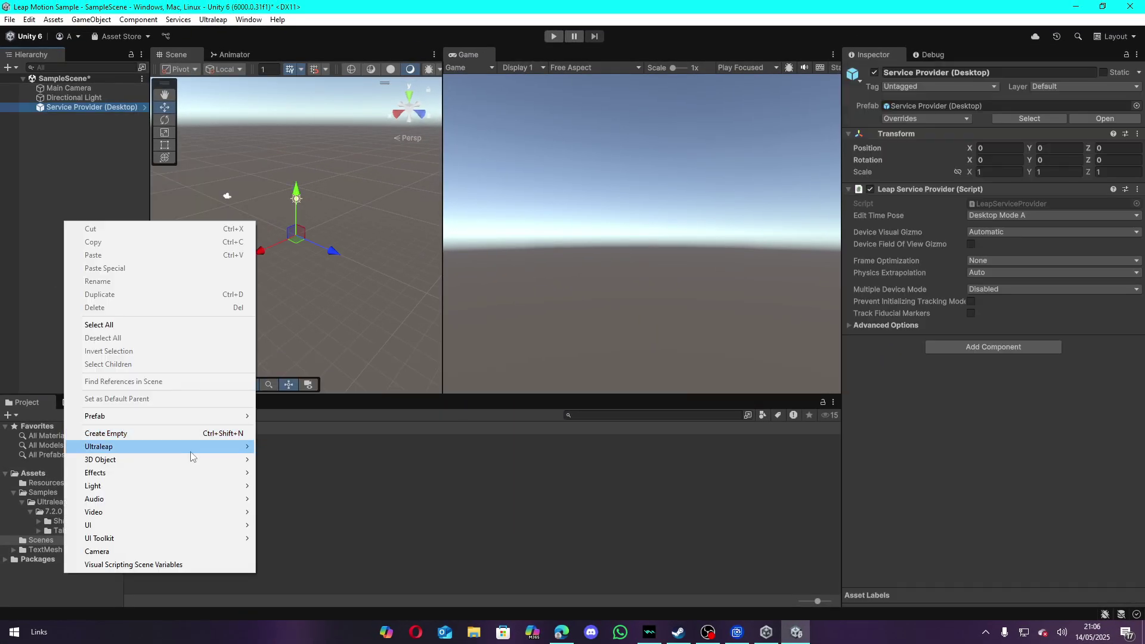
pyautogui.moveTo(149, 437)
pyautogui.moveTo(325, 450)
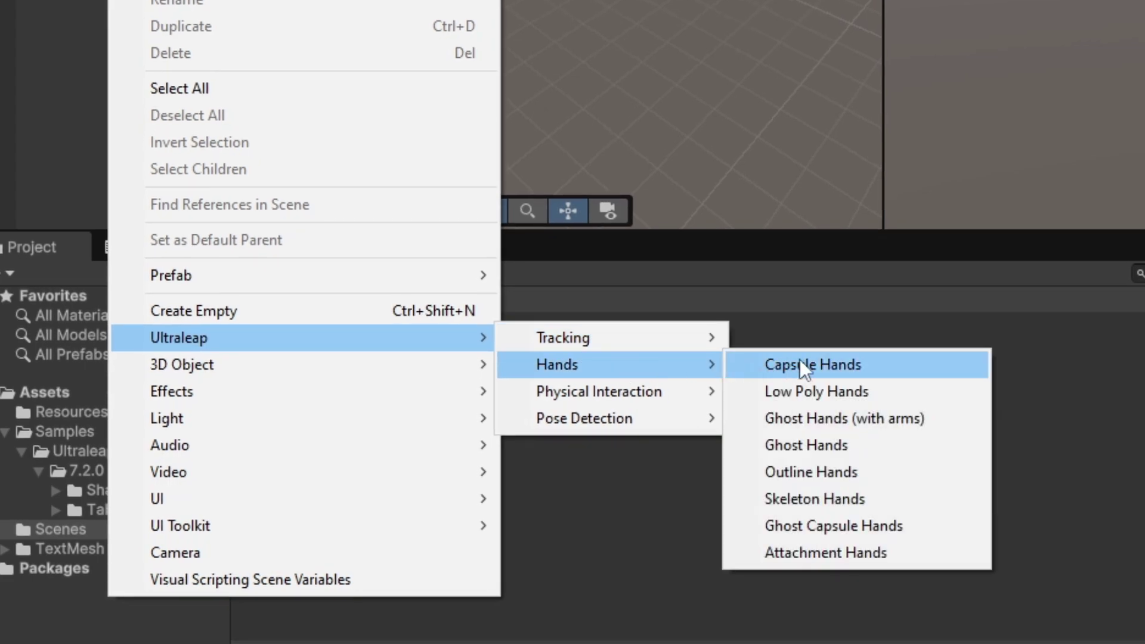
pyautogui.click(802, 363)
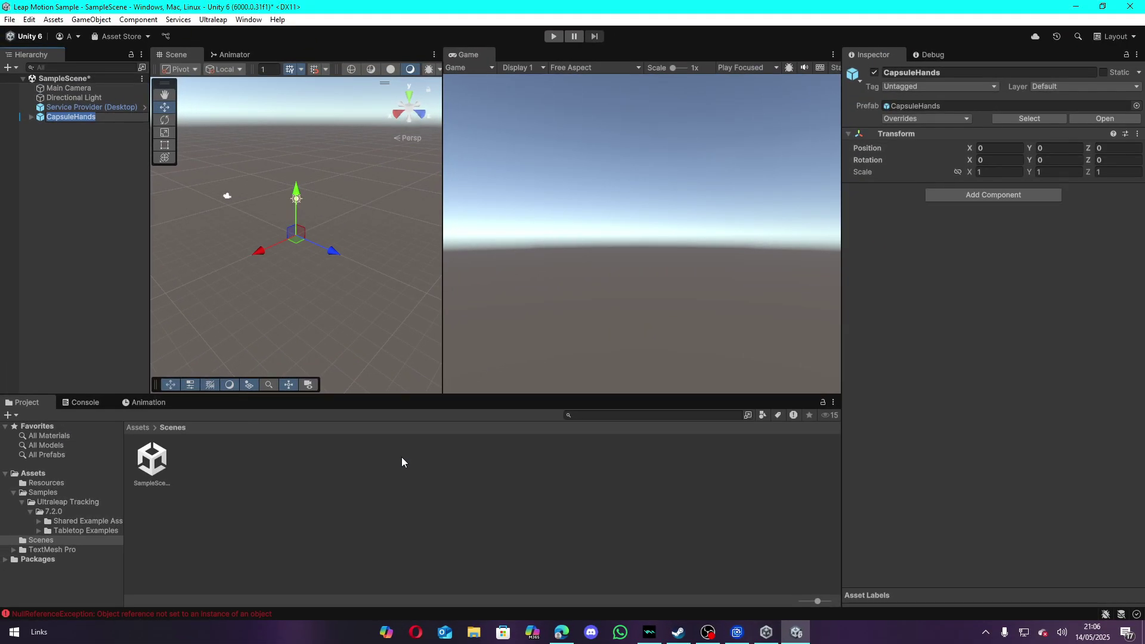
# - Confirm the CapsuleHands name, expand it, and enable Capsule Hand Left
pyautogui.press('Return')
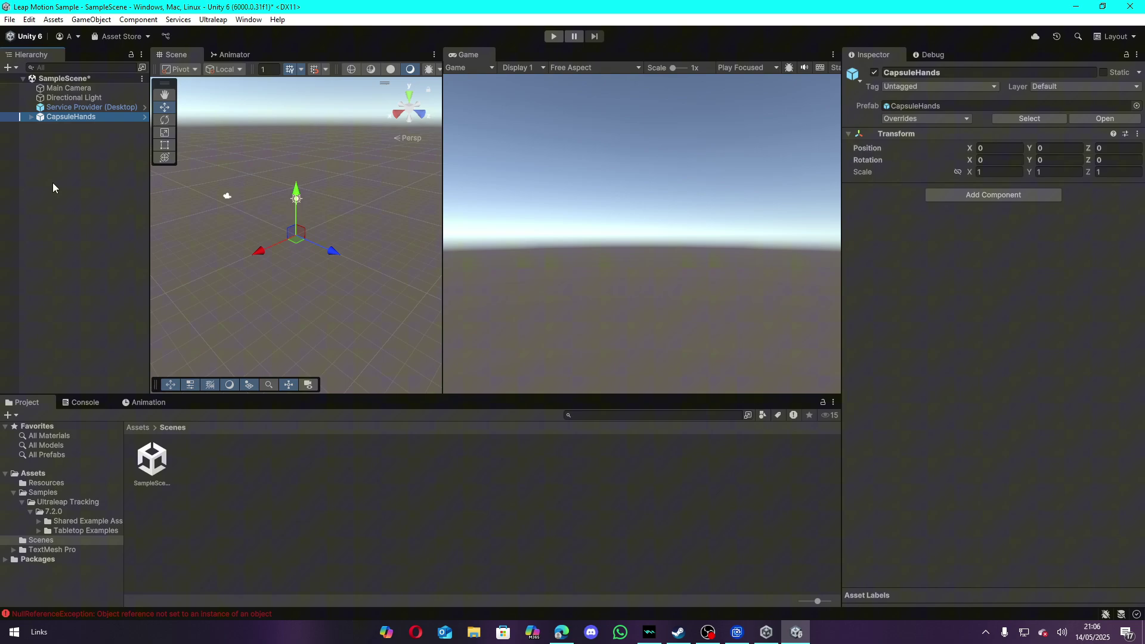
pyautogui.press('Right')
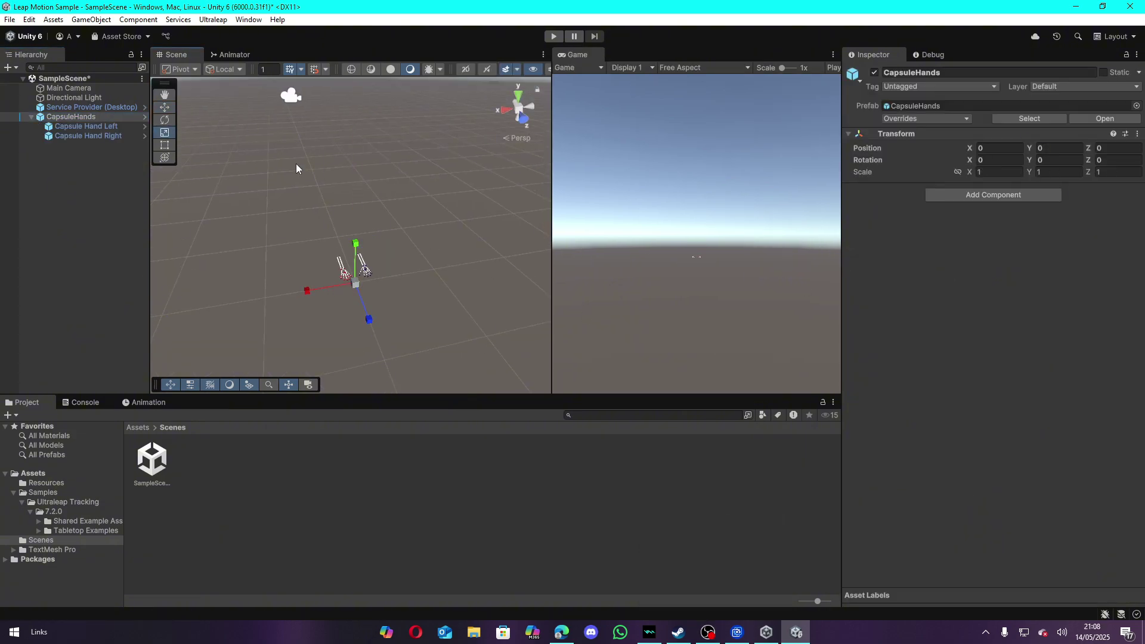
pyautogui.click(429, 229)
pyautogui.click(105, 127)
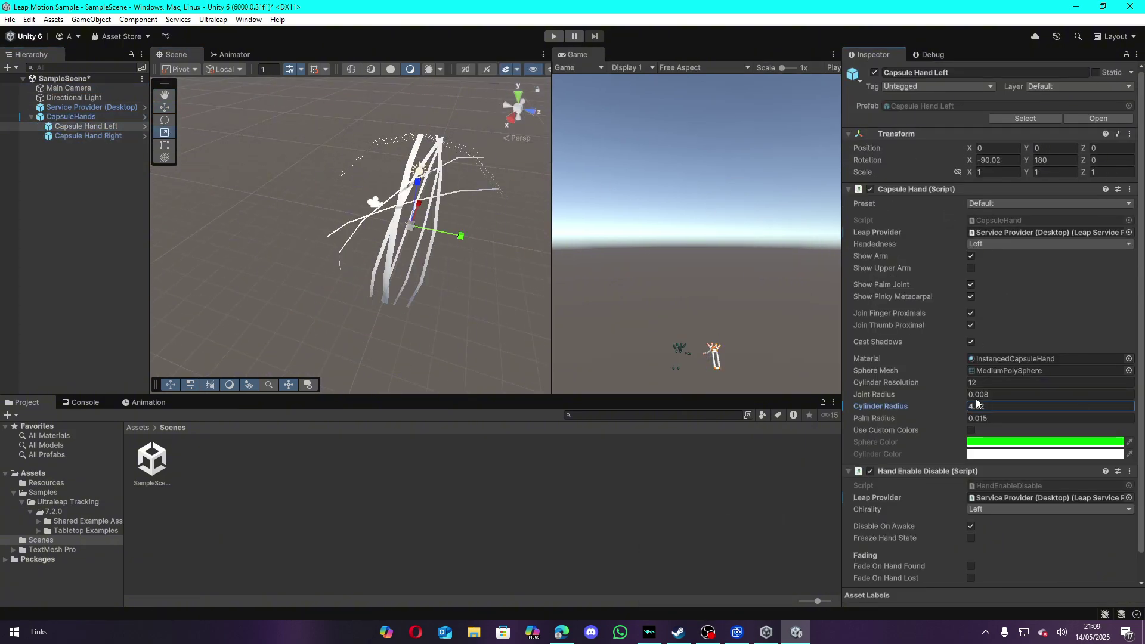
# - Select Service Provider (Desktop) and run the scene in Play mode
pyautogui.doubleClick(1047, 232)
pyautogui.press('Down')
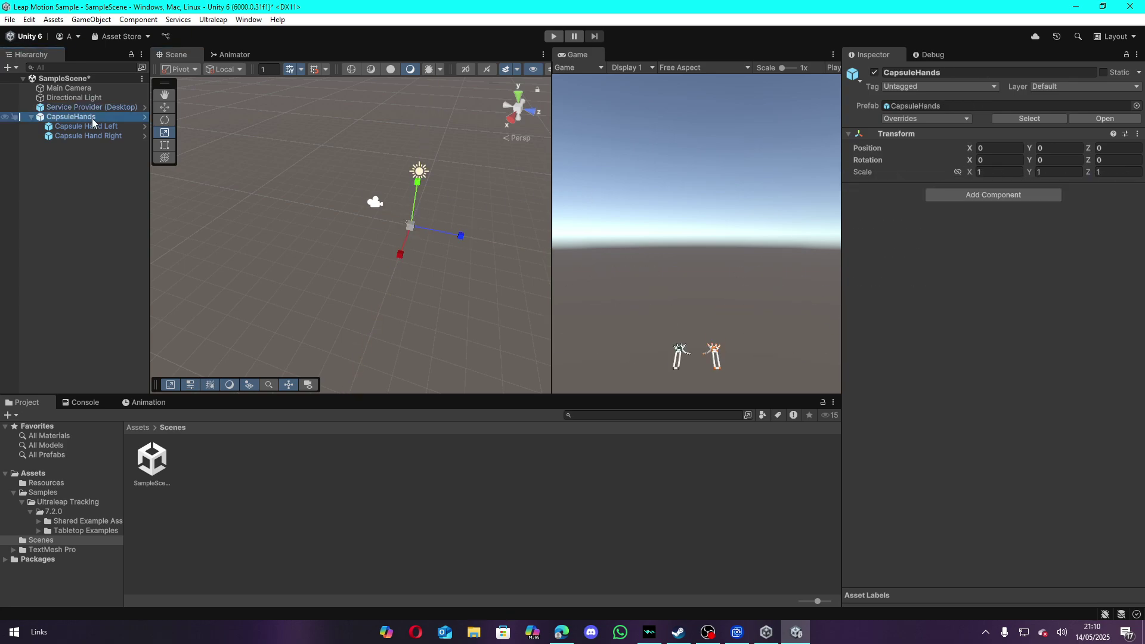
pyautogui.press('Up')
pyautogui.press('Down')
pyautogui.click(554, 37)
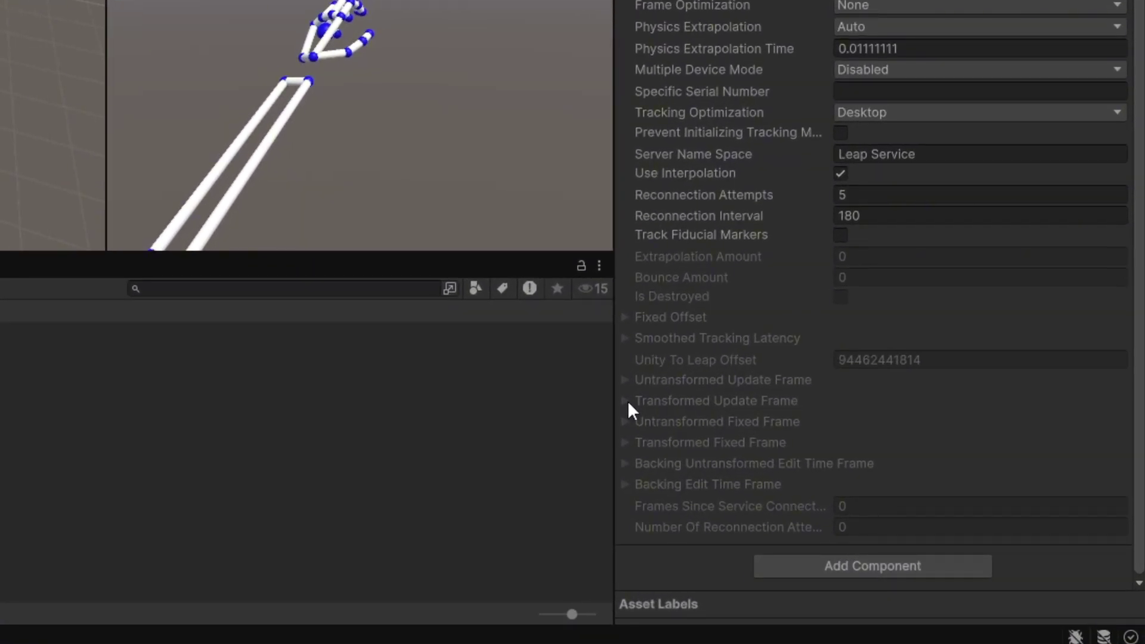
# - Expand Transformed Update Frame > Hands > Element 0 > Fingers > Element 0 to show the thumb data
pyautogui.click(627, 402)
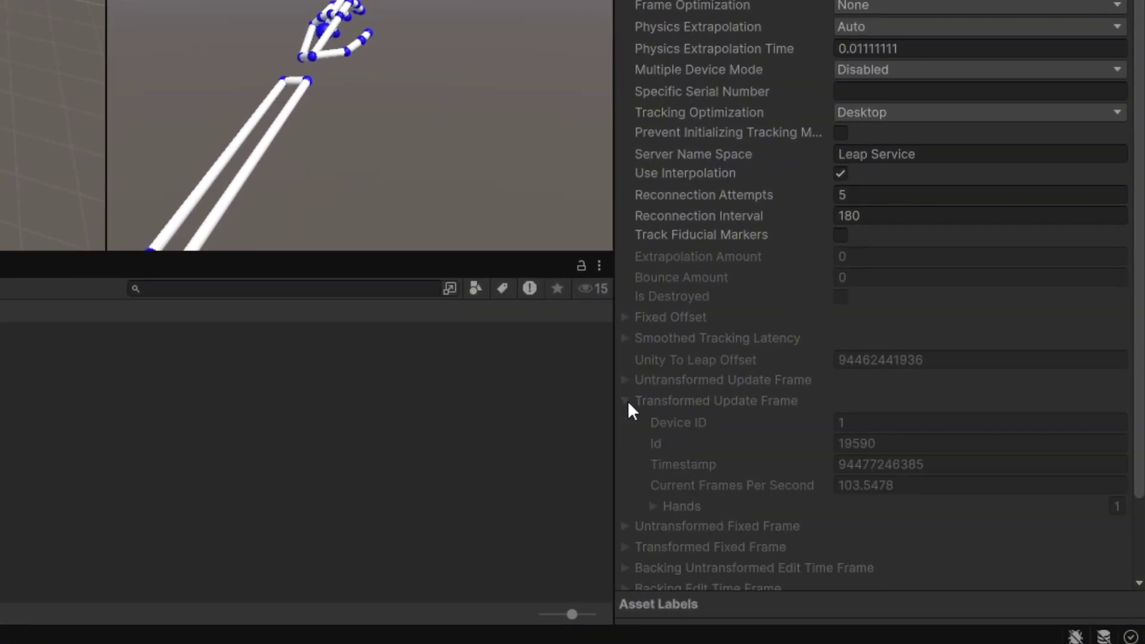
pyautogui.click(653, 506)
pyautogui.scroll(-5, 656, 507)
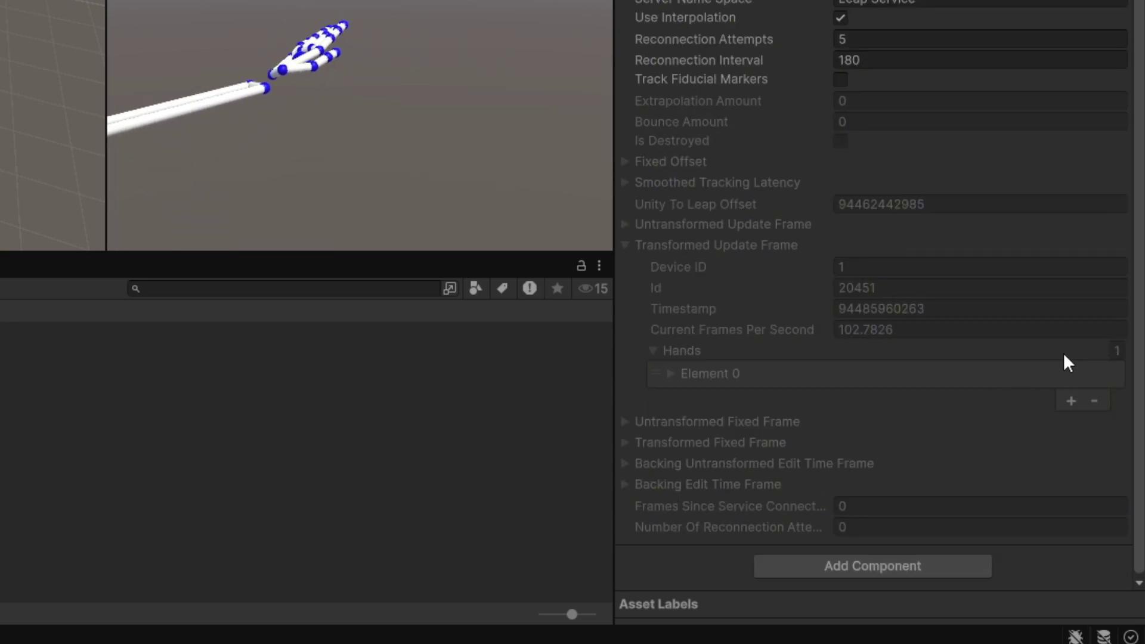
pyautogui.click(671, 373)
pyautogui.scroll(-4, 486, 261)
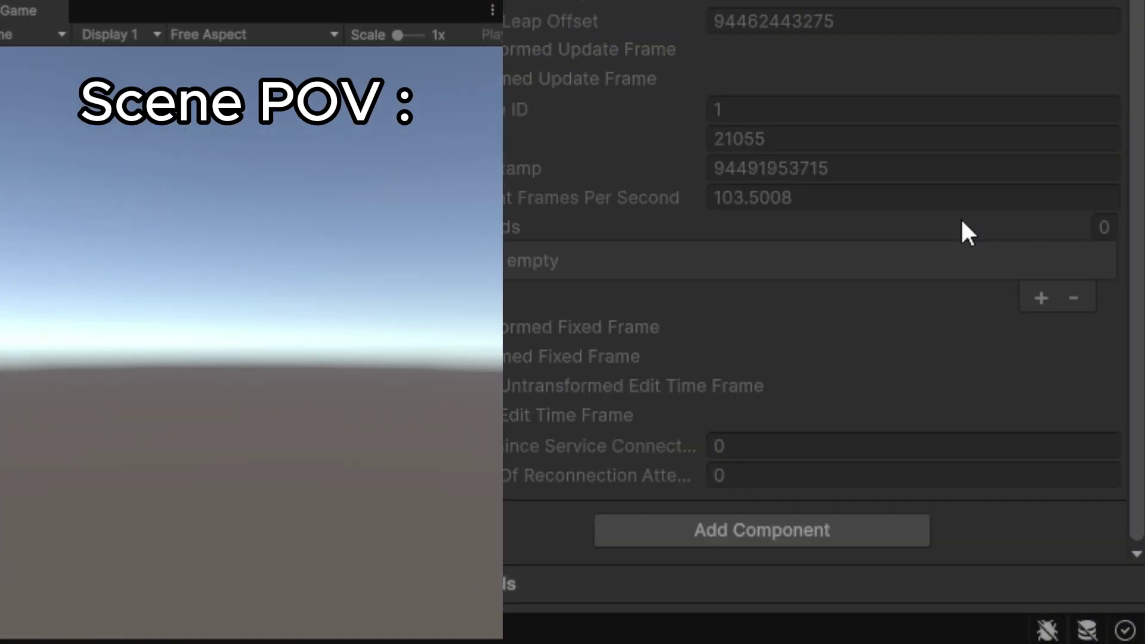
pyautogui.scroll(-5, 792, 240)
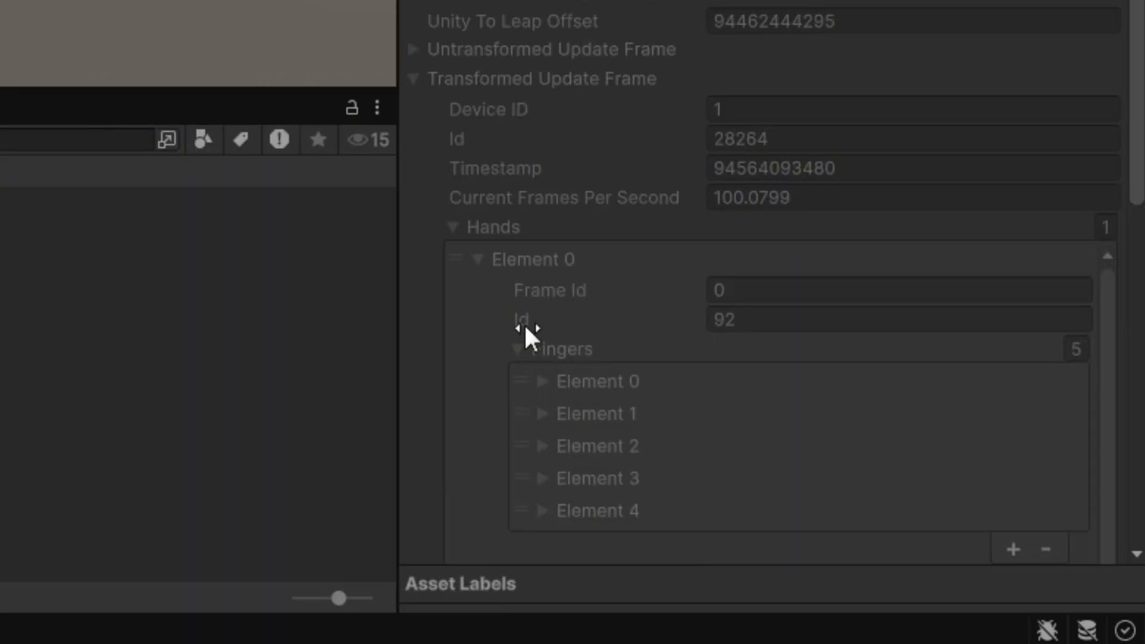
pyautogui.scroll(-8, 531, 318)
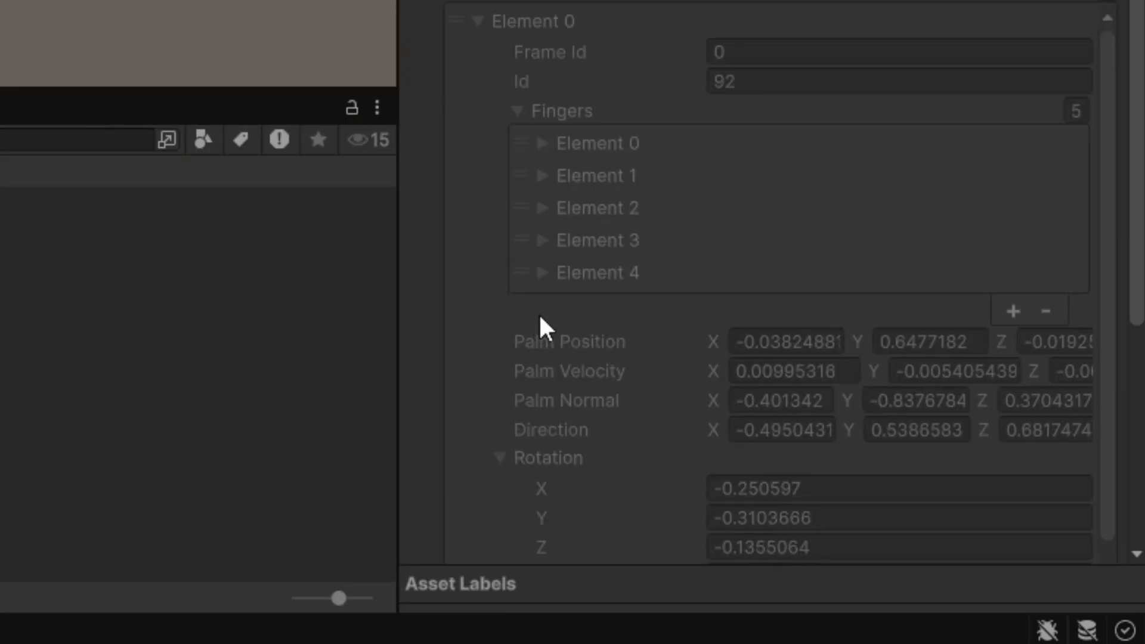
pyautogui.click(540, 152)
pyautogui.scroll(-4, 715, 270)
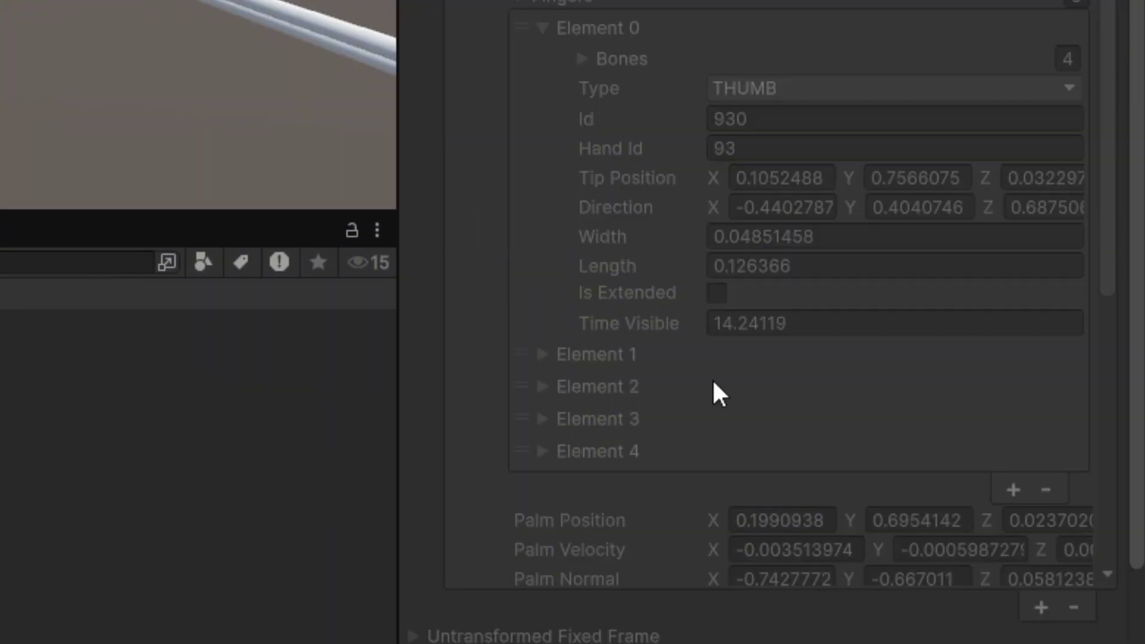